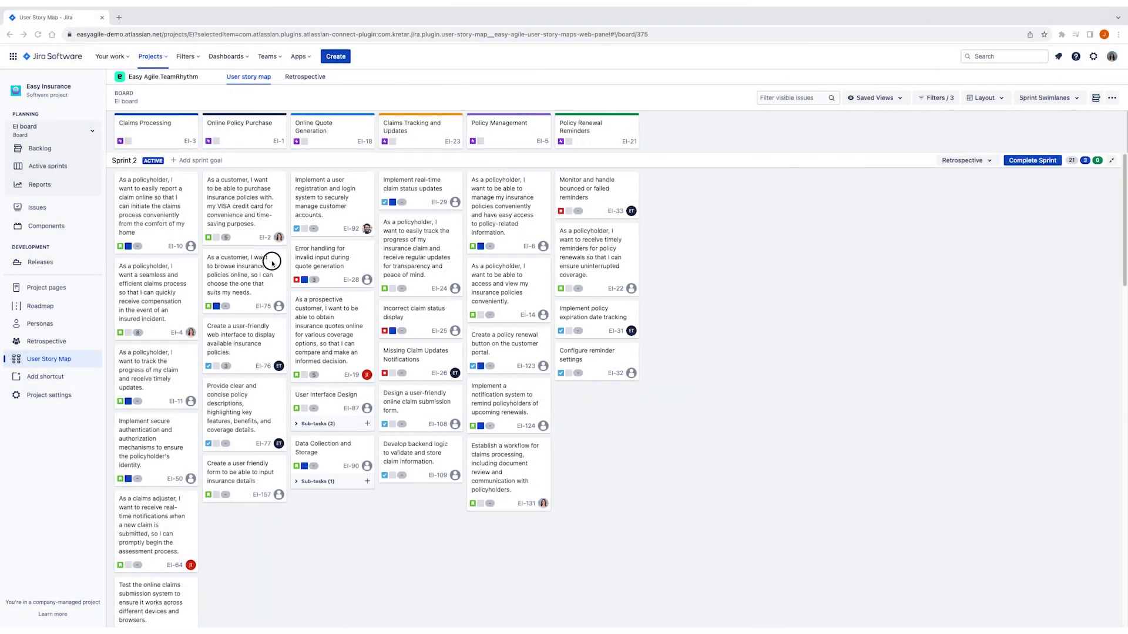
- Drag card EI-75 down to sit just below EI-76 in Online Policy Purchase
left_click_drag(270, 261, 276, 503)
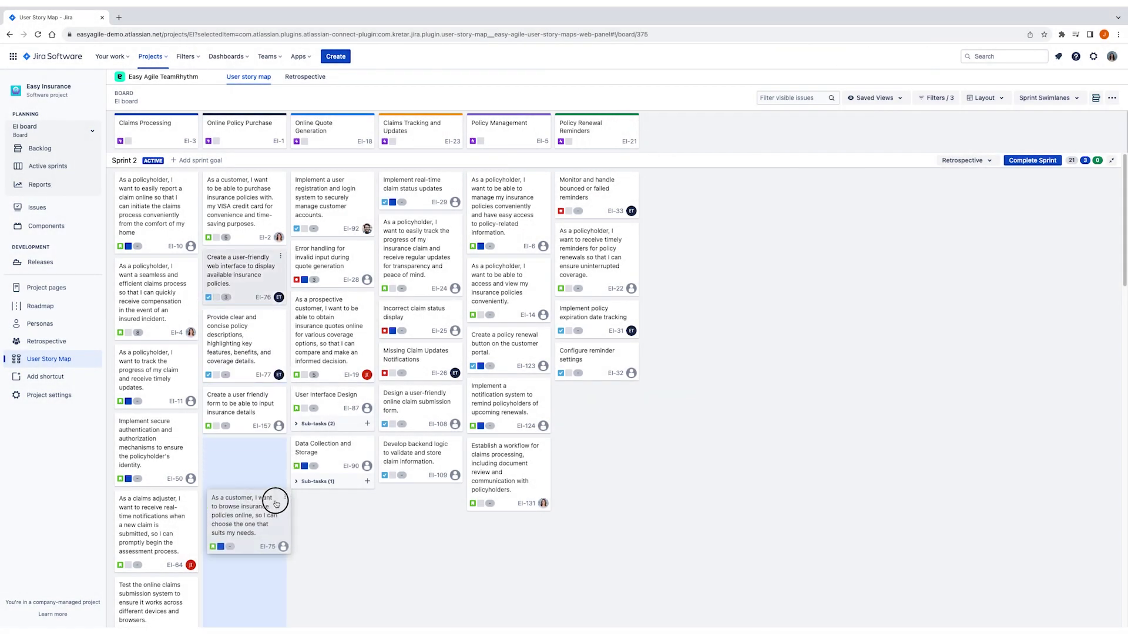
mouse_move(275, 503)
left_mouse_down()
mouse_move(398, 429)
mouse_move(429, 329)
mouse_move(270, 411)
mouse_move(271, 318)
left_mouse_up()
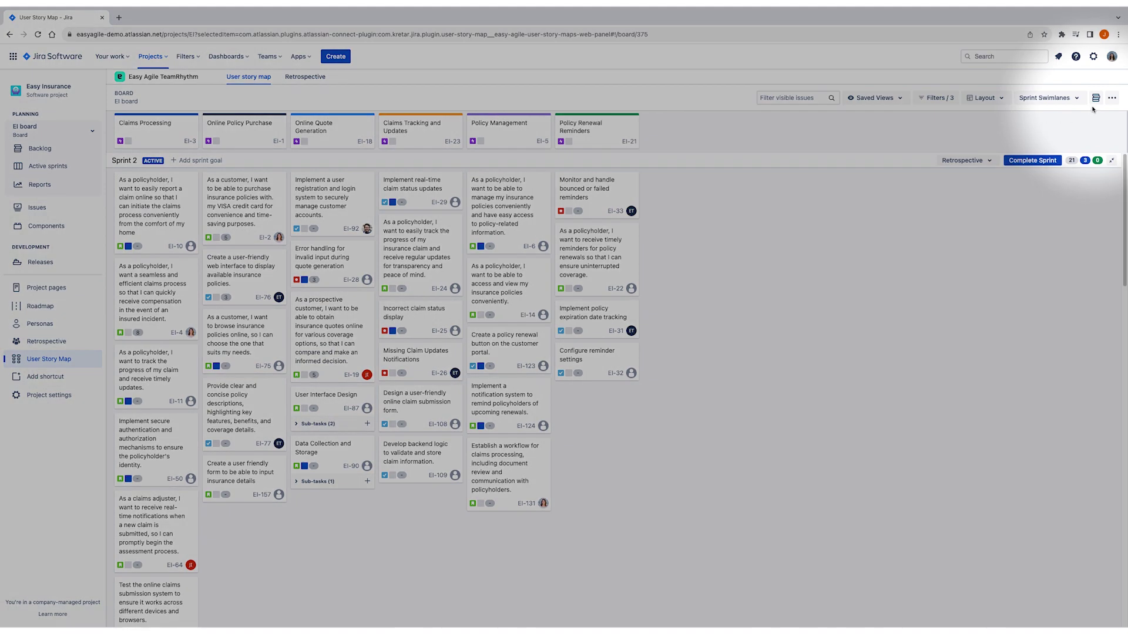
left_click(1096, 98)
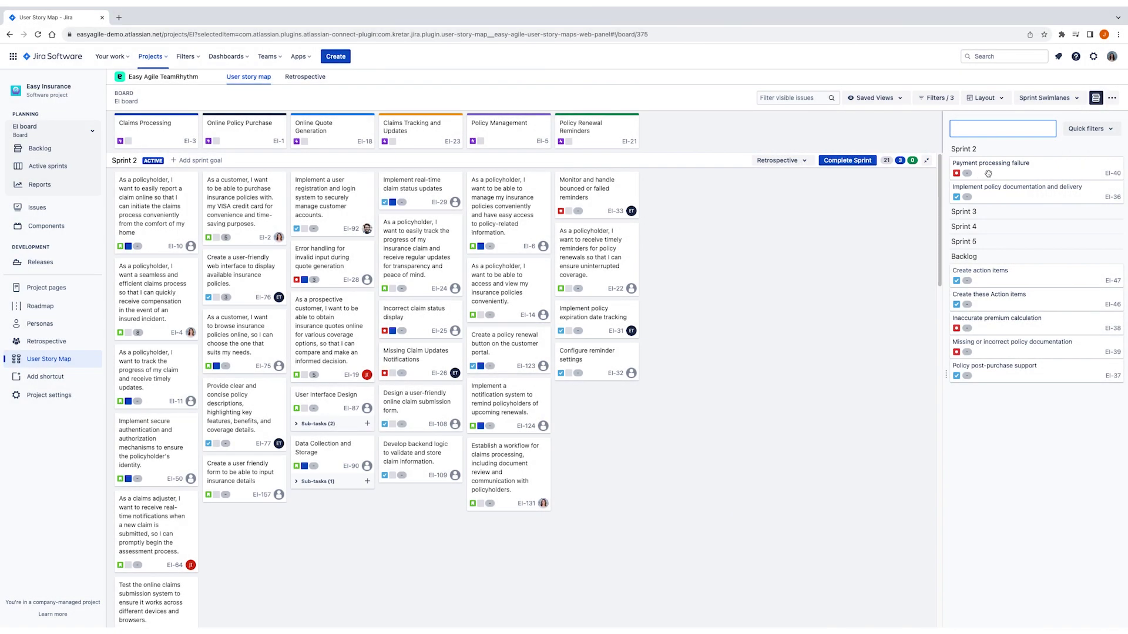
- Drop EI-40 (Payment processing failure) and EI-36 (policy documentation and delivery) into Policy Management
left_click_drag(990, 172, 491, 183)
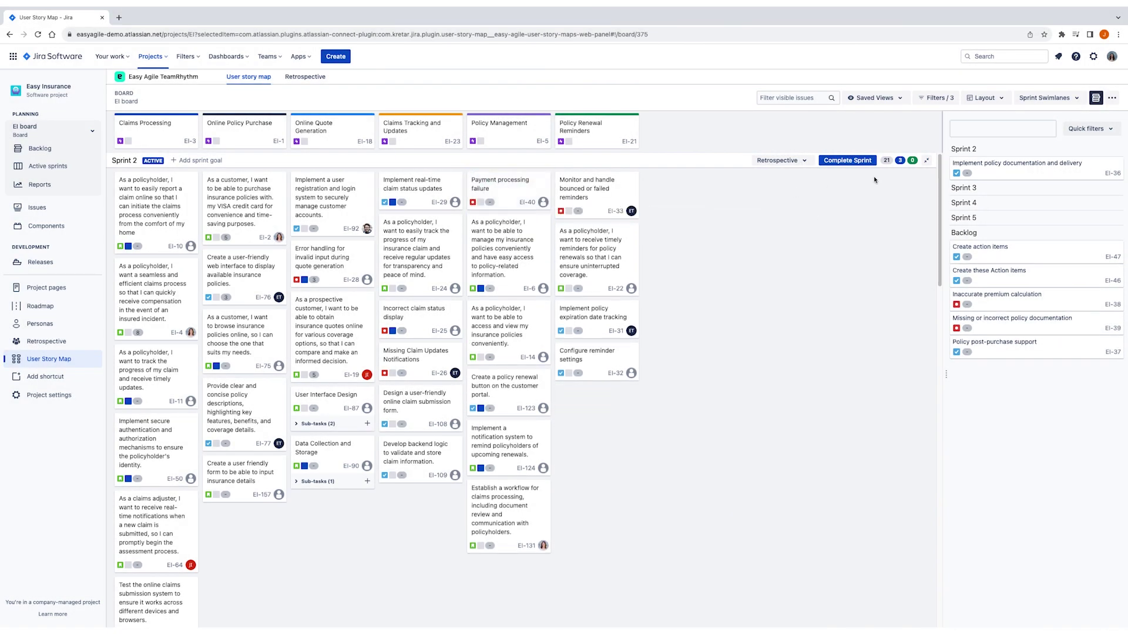
left_click_drag(1022, 164, 524, 177)
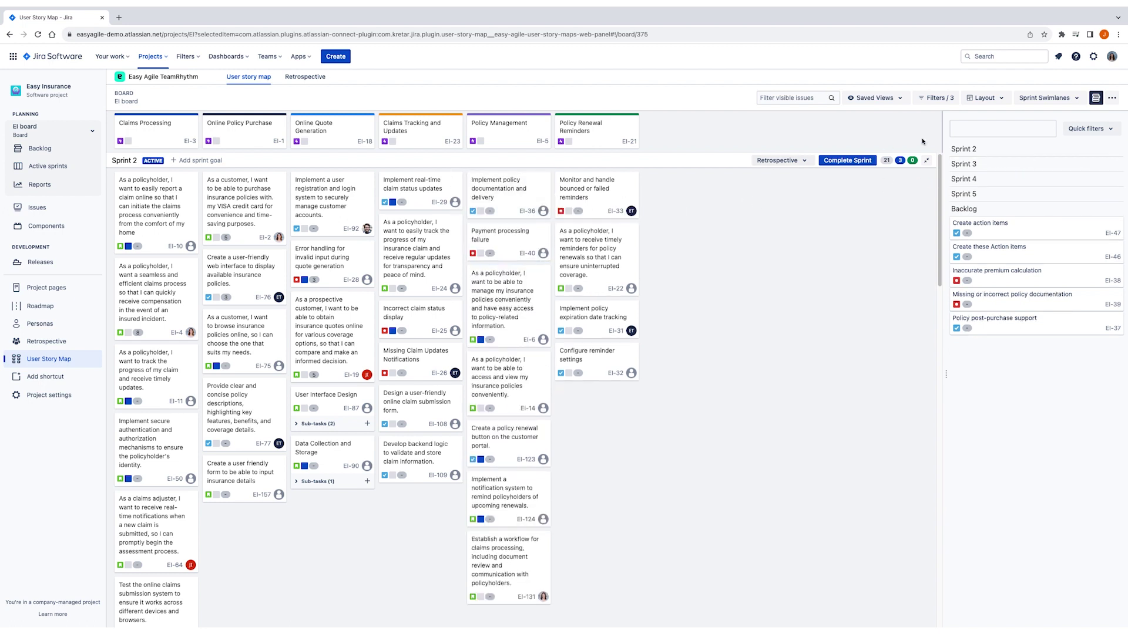
left_click(1095, 101)
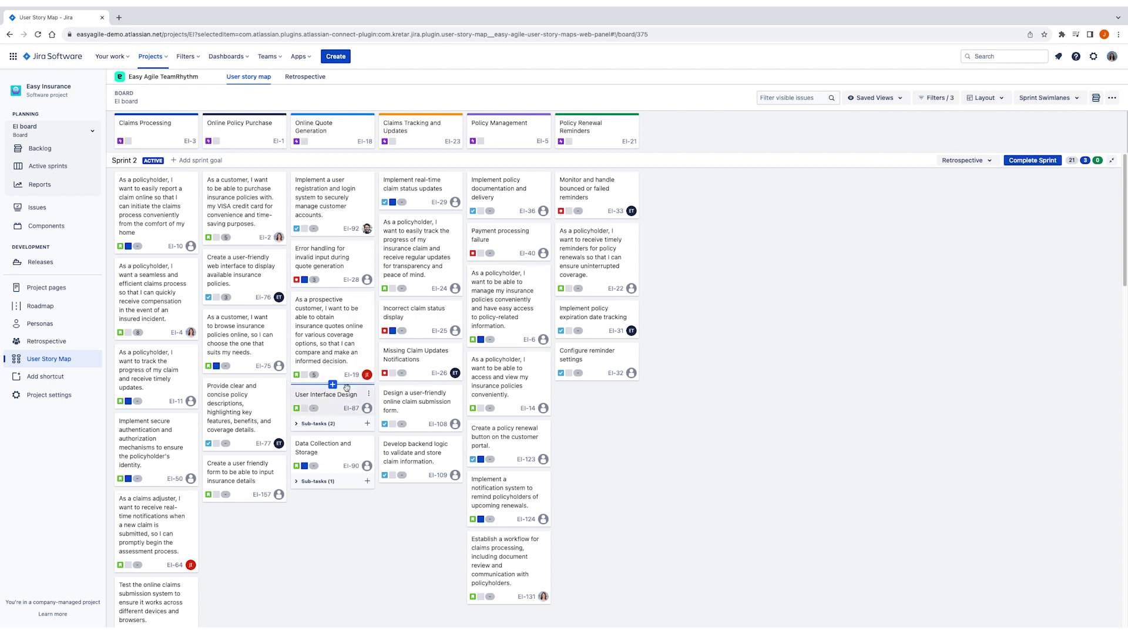
scroll(332, 397, "down", 2)
scroll(328, 400, "down", 5)
scroll(328, 401, "down", 3)
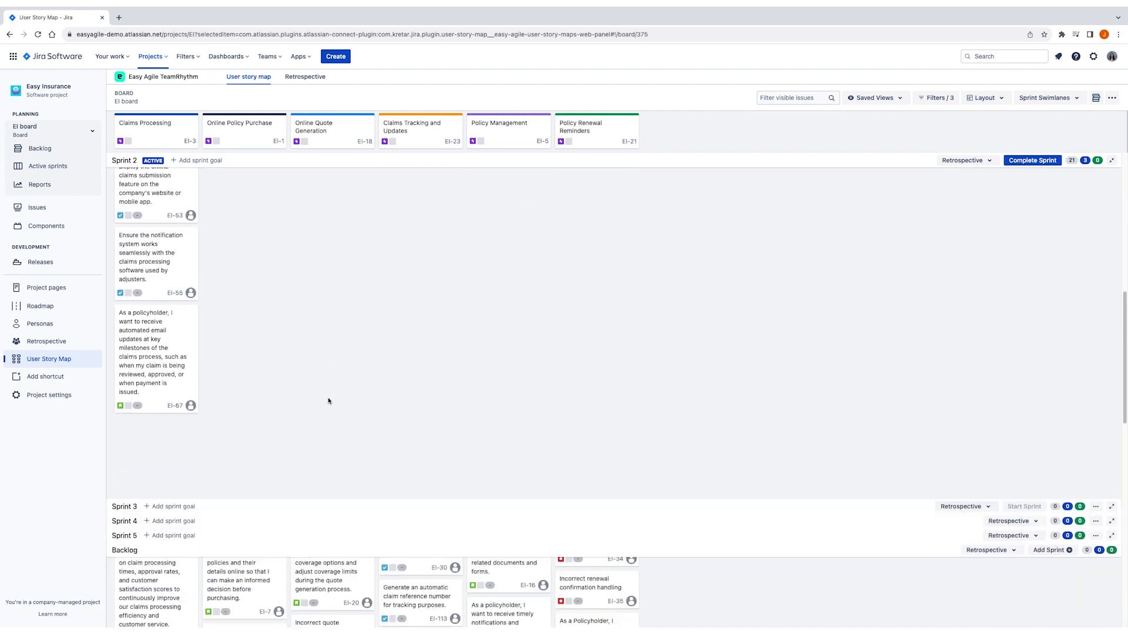
scroll(329, 401, "down", 2)
scroll(328, 401, "down", 2)
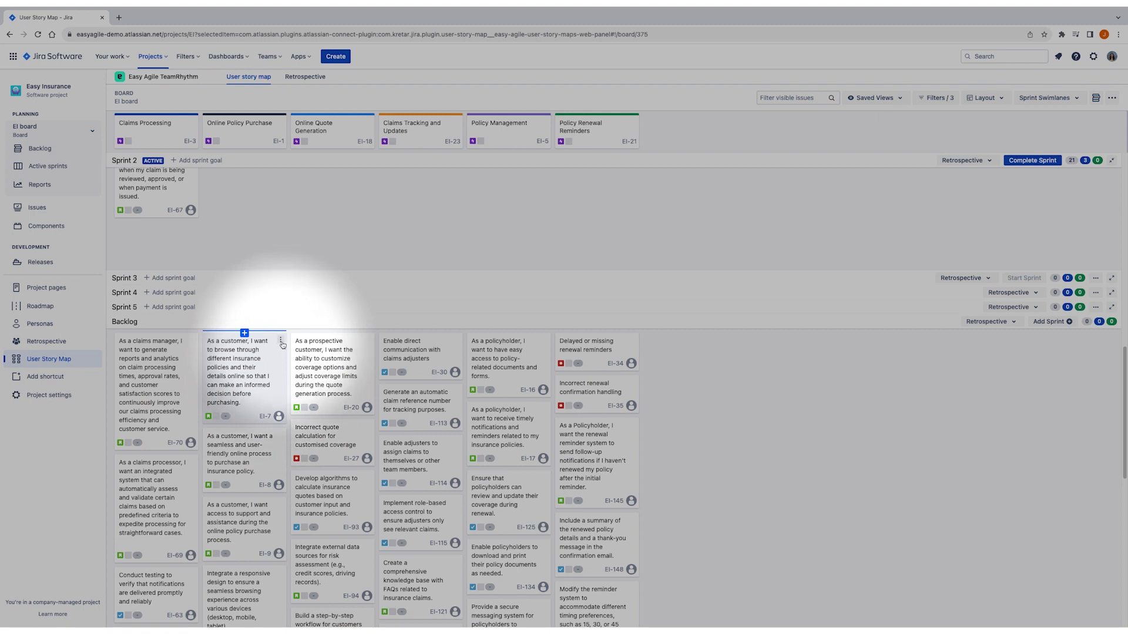
left_click(280, 341)
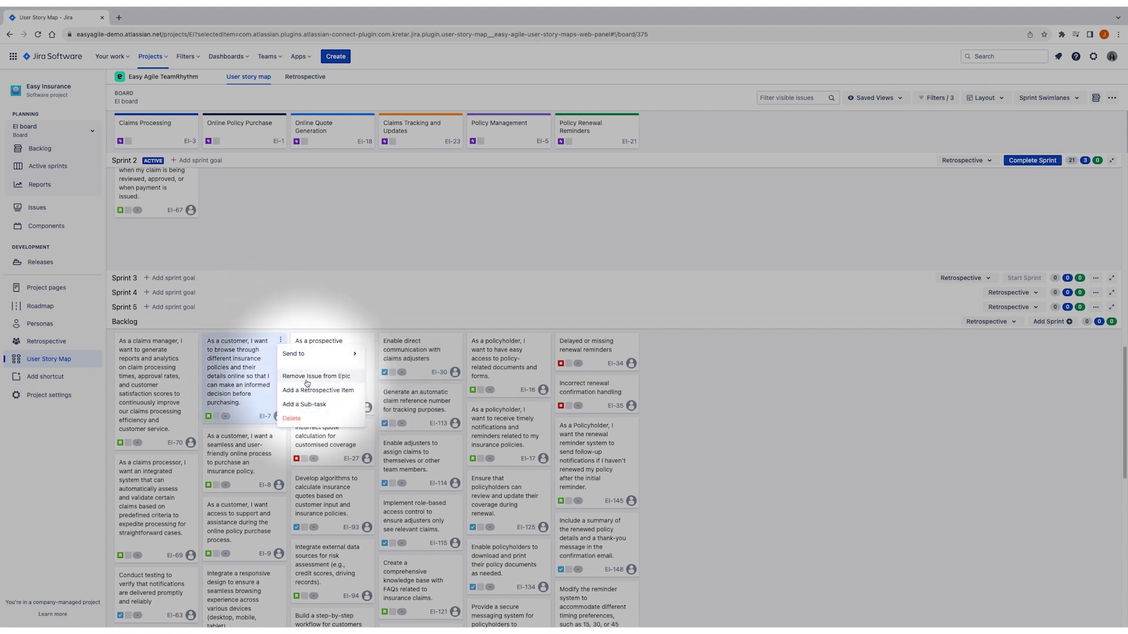
mouse_move(318, 354)
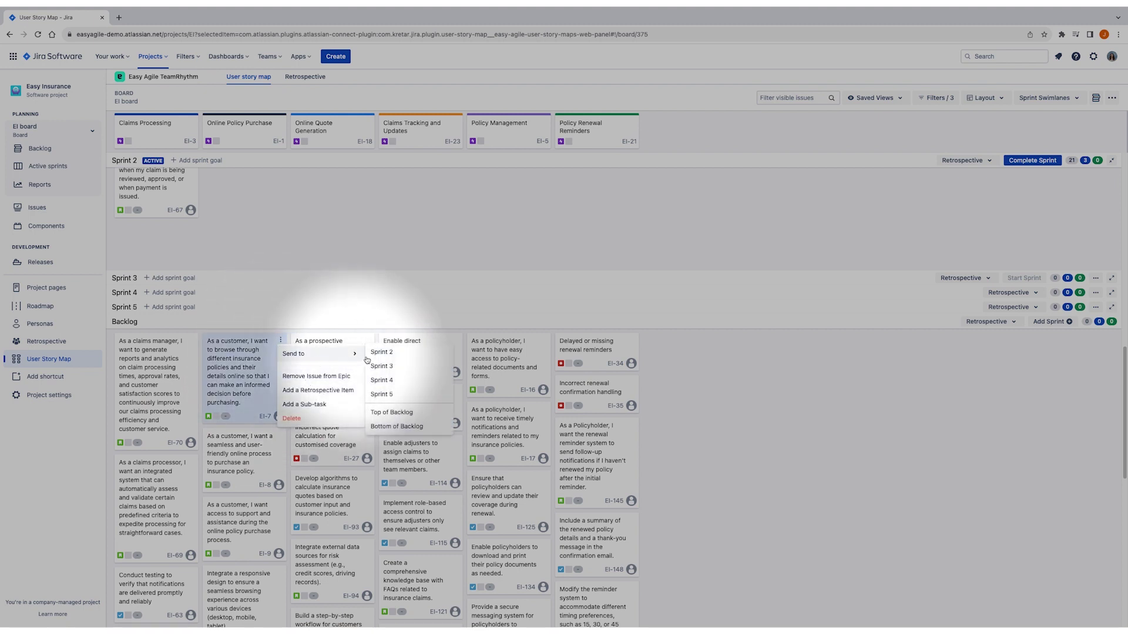
- Send backlog card EI-7 to Sprint 2 via its Send to menu
left_click(393, 356)
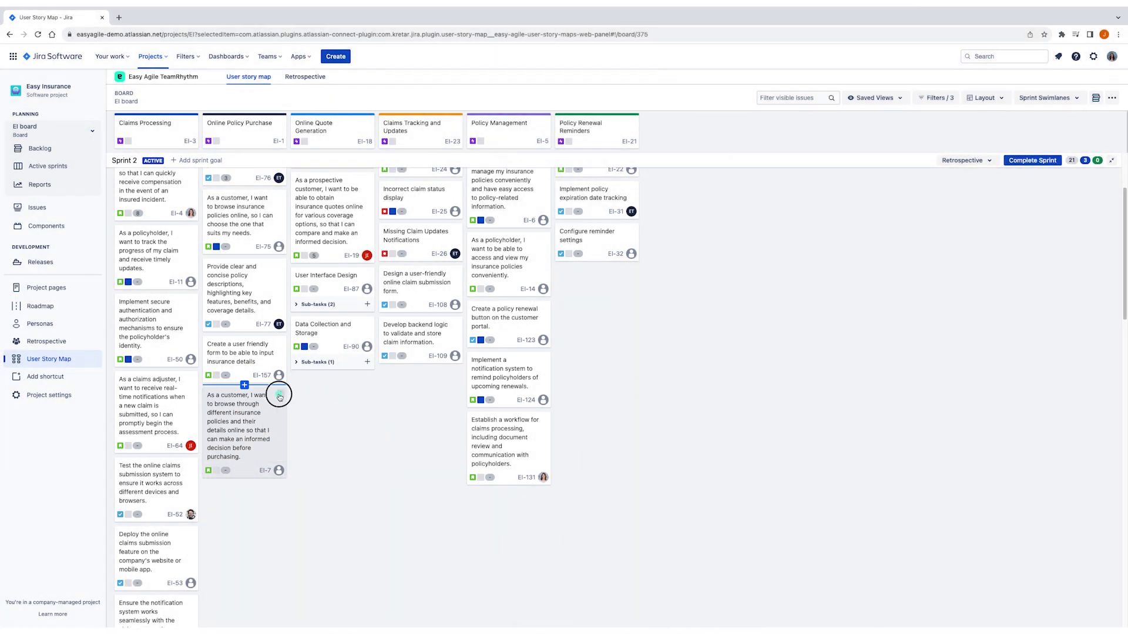
- Send card EI-7 from Sprint 2 to the Top of Backlog
left_click(280, 397)
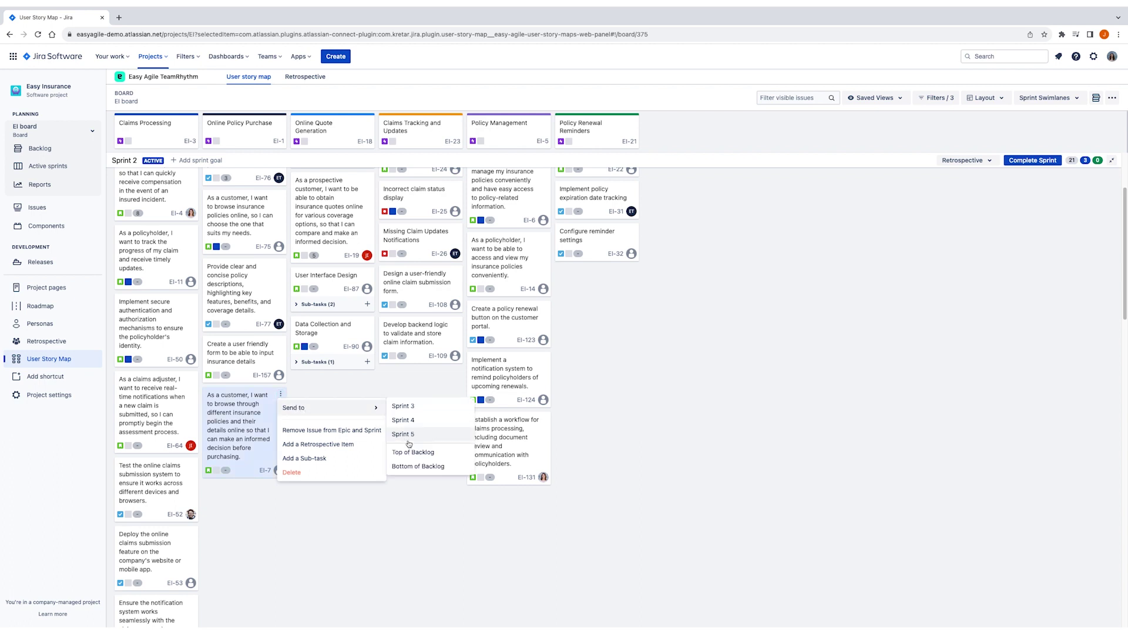
mouse_move(328, 408)
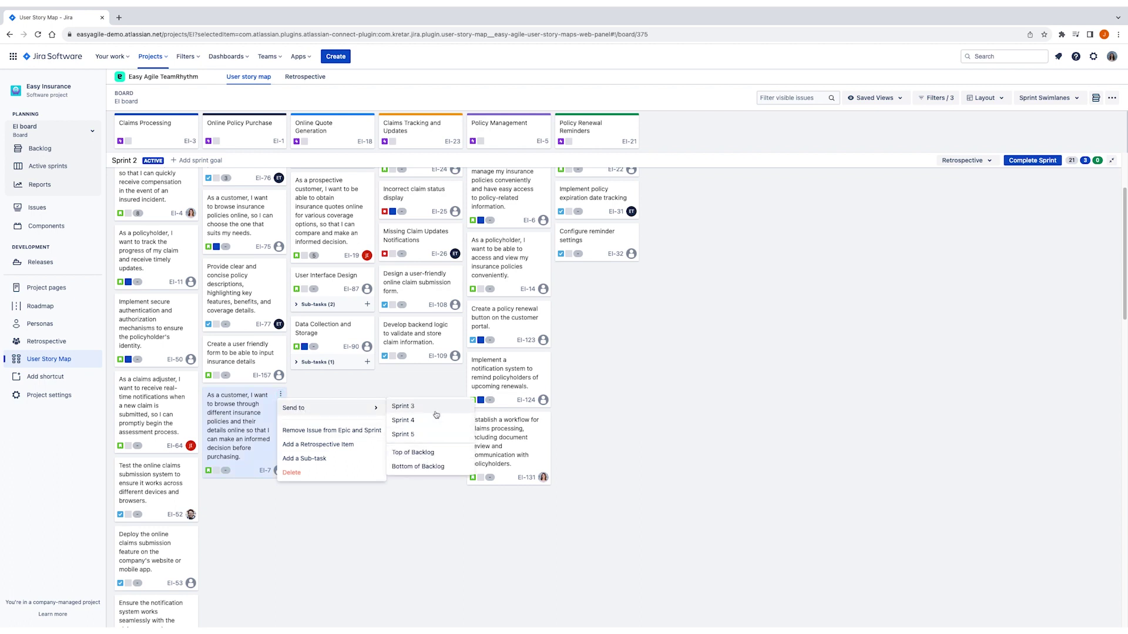
left_click(428, 453)
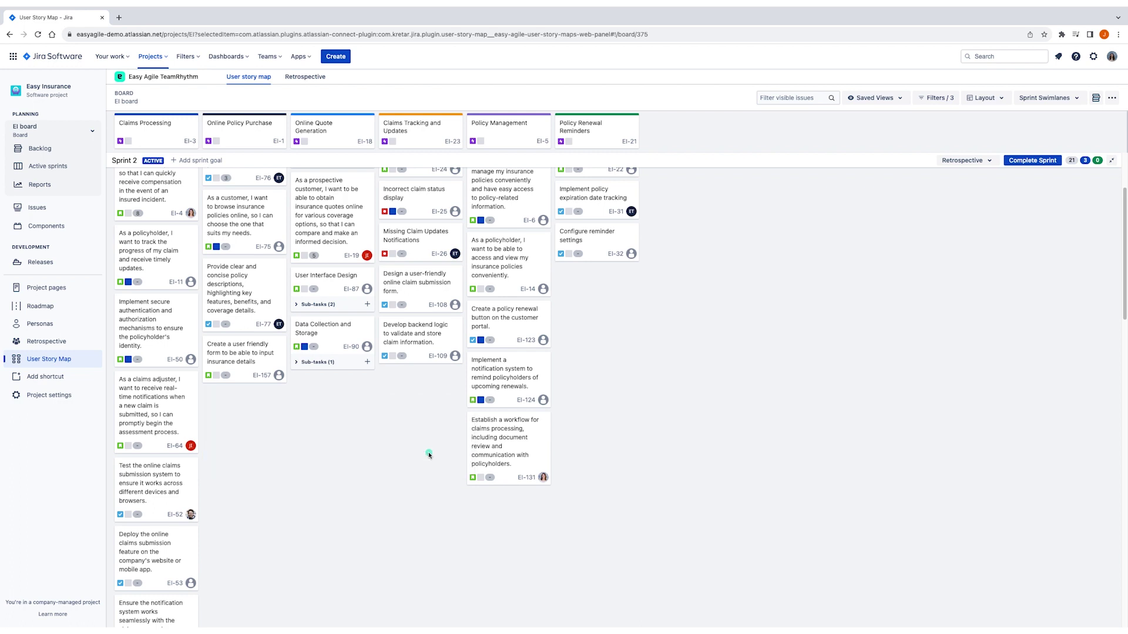